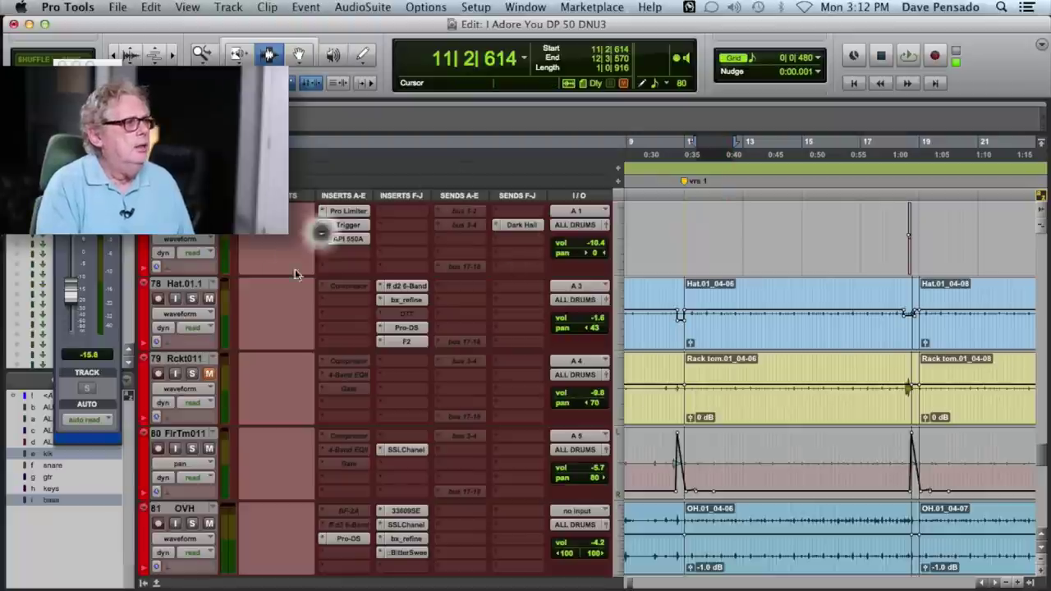
# - Bypass the d2 EQ and F2 inserts on Hat.01.1 and loop playback to audition the hi-hat
pyautogui.click(417, 286)
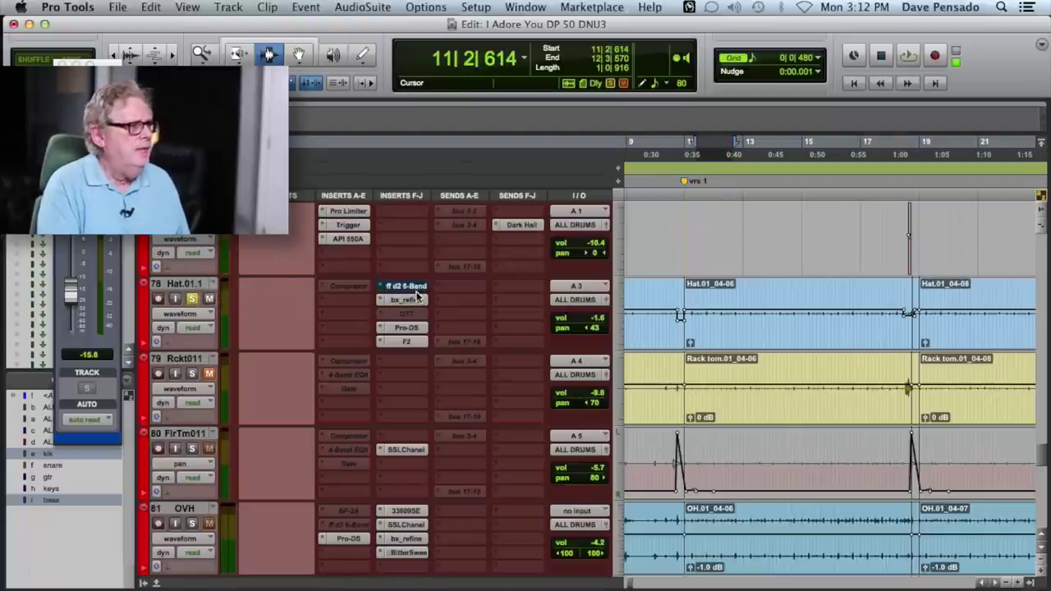
pyautogui.click(415, 343)
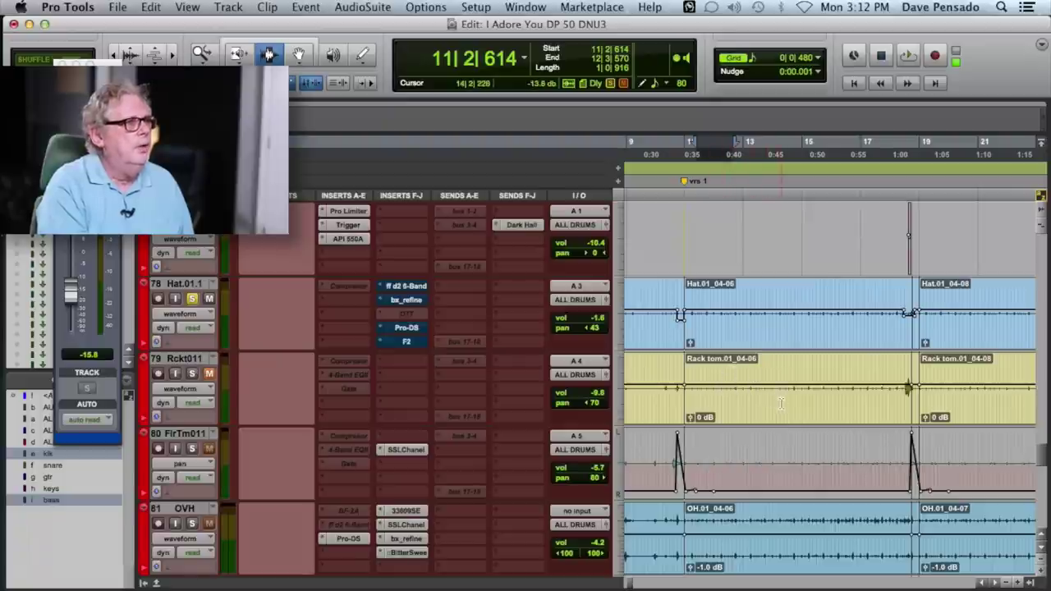
pyautogui.press('space')
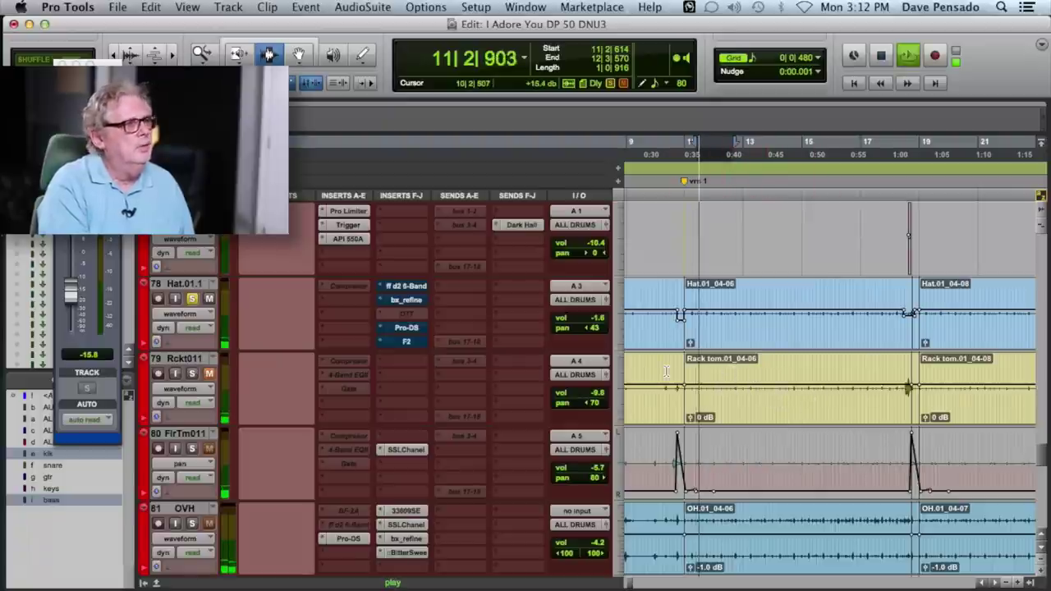
pyautogui.press('space')
pyautogui.moveTo(877, 309); pyautogui.dragTo(713, 310)
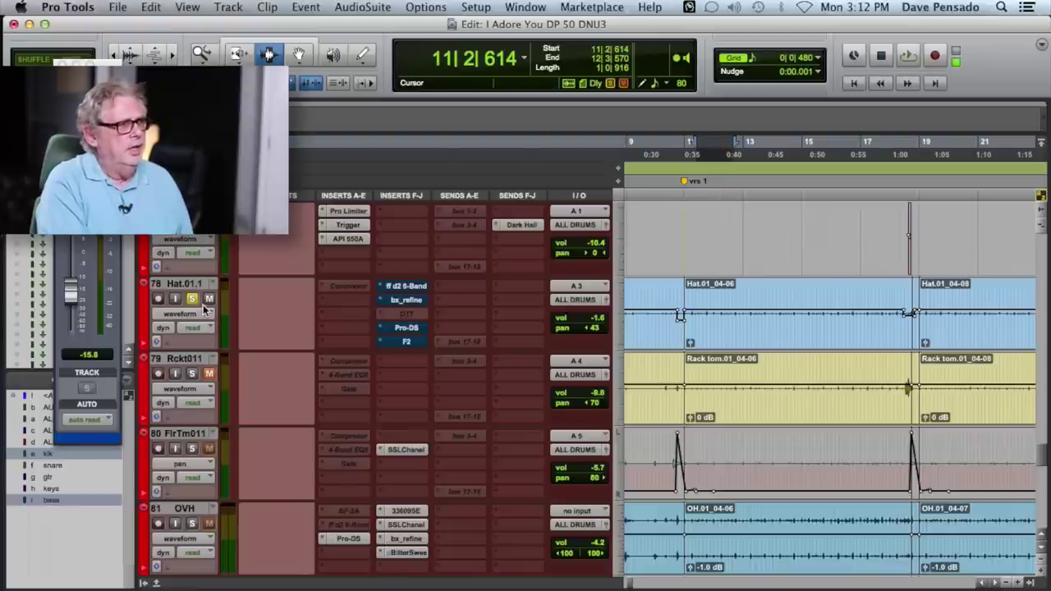
pyautogui.press('space')
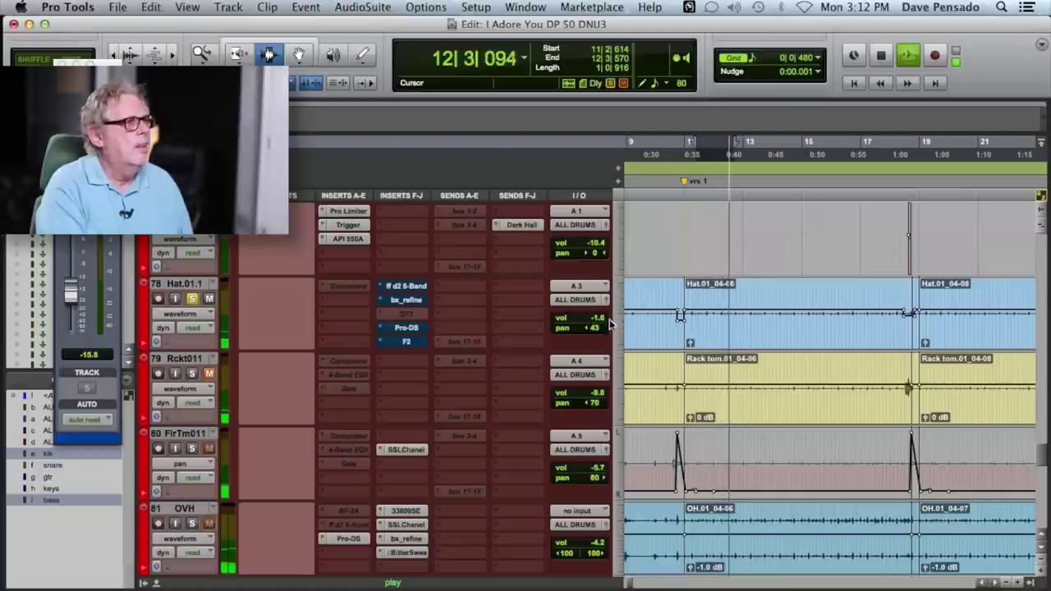
# - Audition the d2 6-Band EQ during playback and put it back in circuit
pyautogui.press('space')
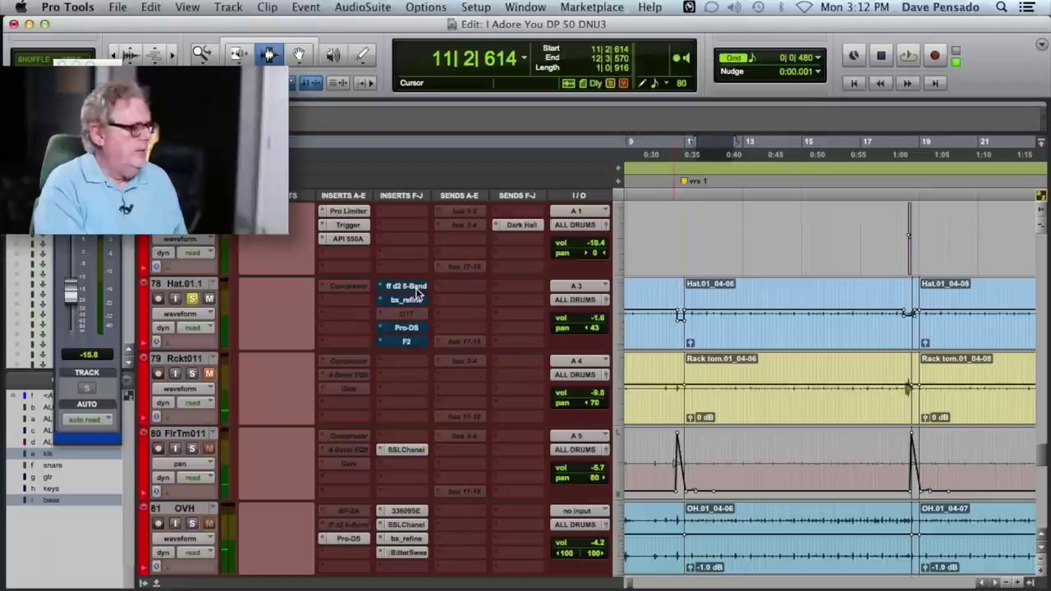
pyautogui.click(415, 289)
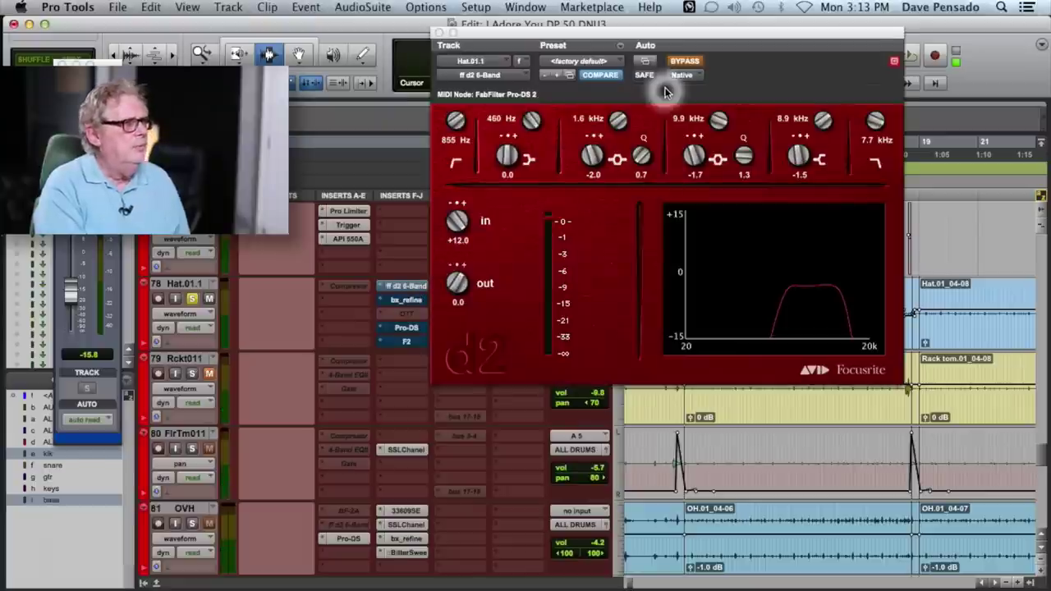
pyautogui.press('space')
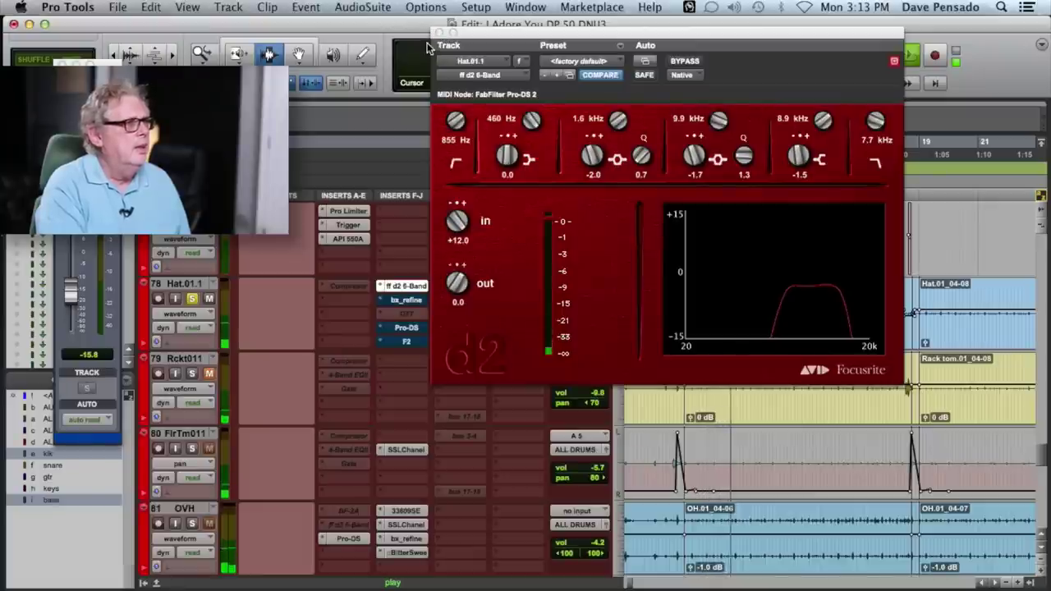
pyautogui.moveTo(476, 36); pyautogui.dragTo(558, 31)
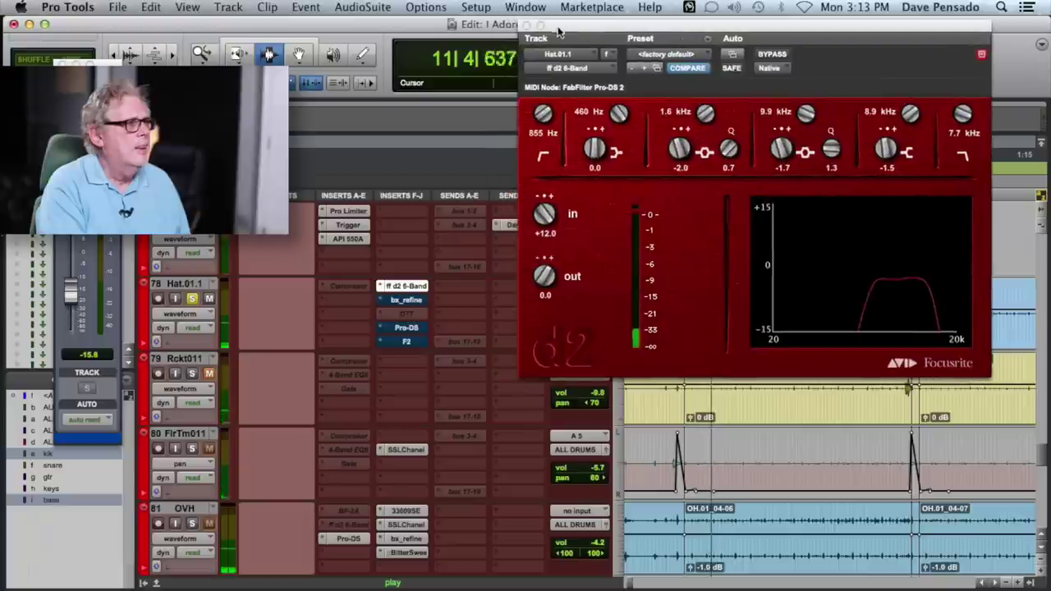
pyautogui.click(406, 286)
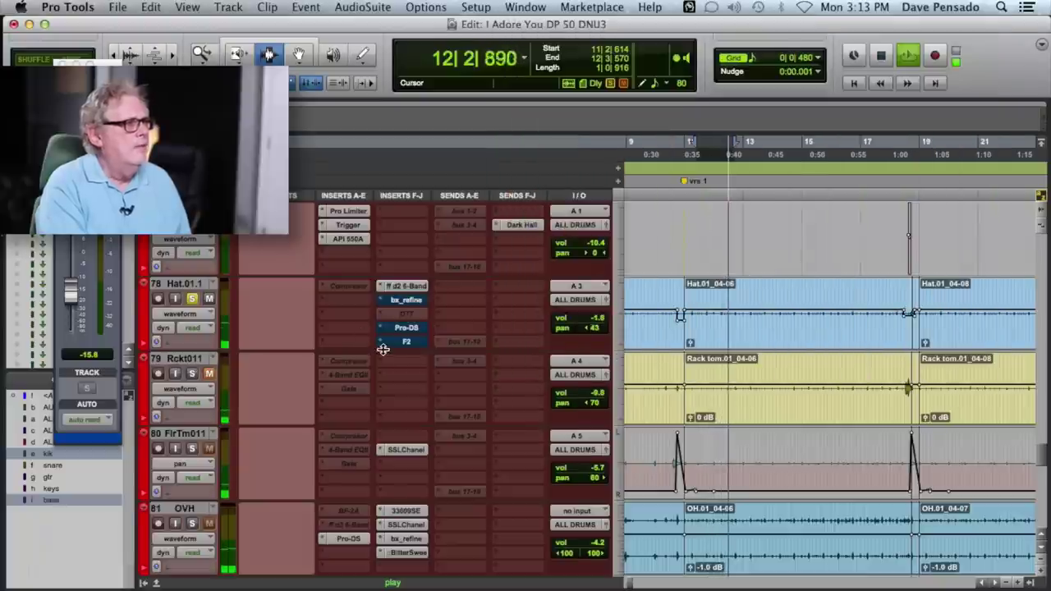
pyautogui.press('space')
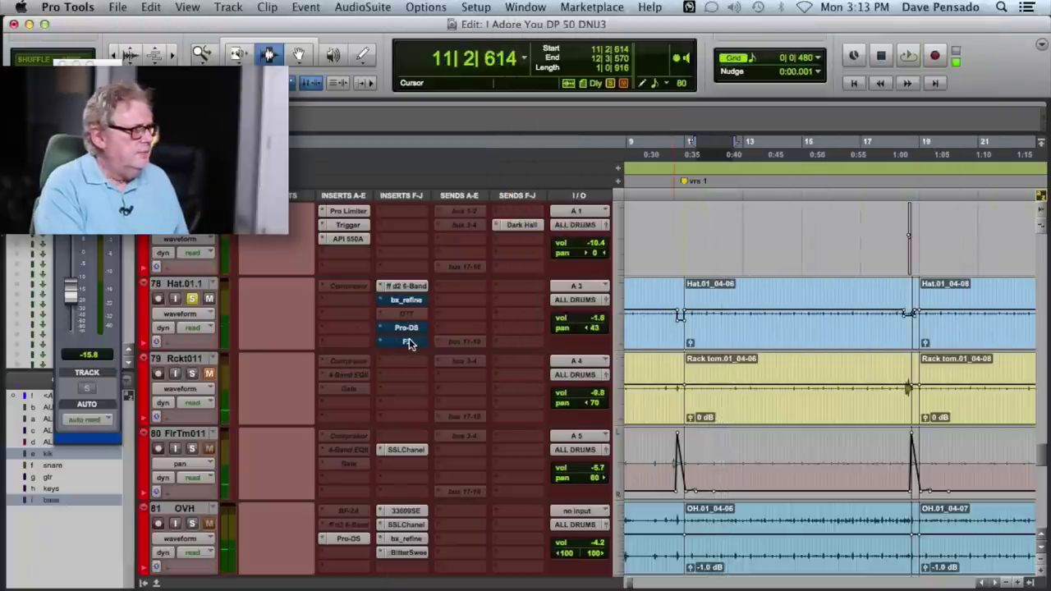
# - Inspect FilterBank F2 during playback and re-enable it, leaving bx_refine and Pro-DS bypassed
pyautogui.click(409, 341)
pyautogui.press('space')
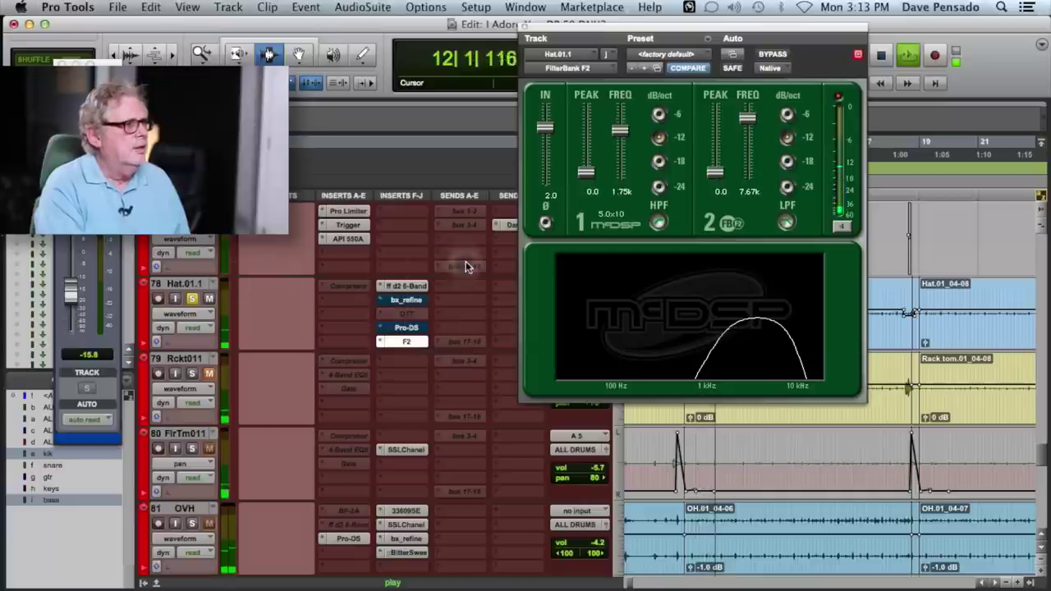
pyautogui.click(524, 29)
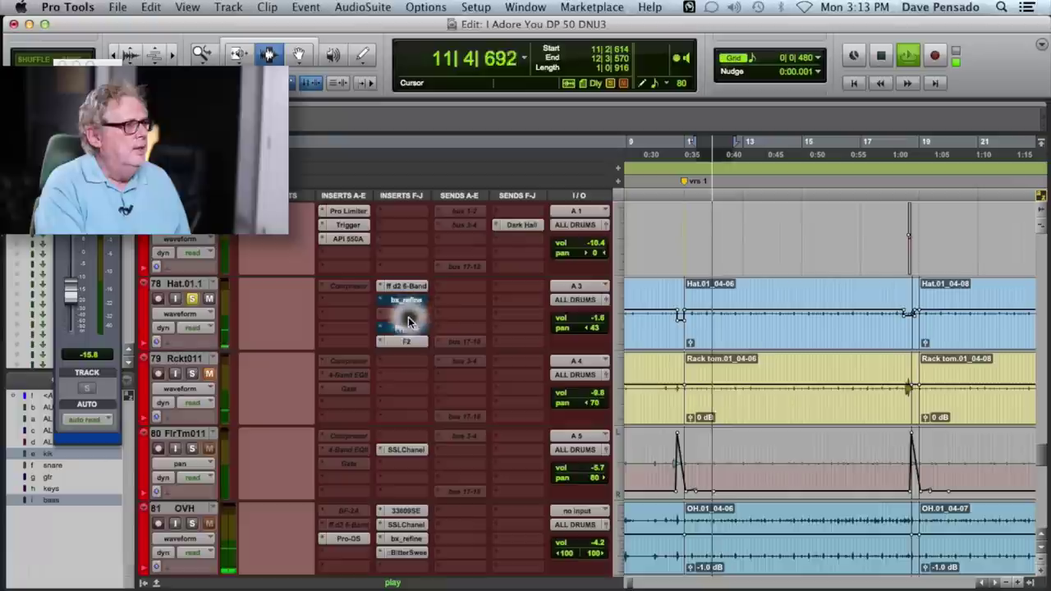
pyautogui.moveTo(410, 322); pyautogui.dragTo(413, 302)
pyautogui.press('space')
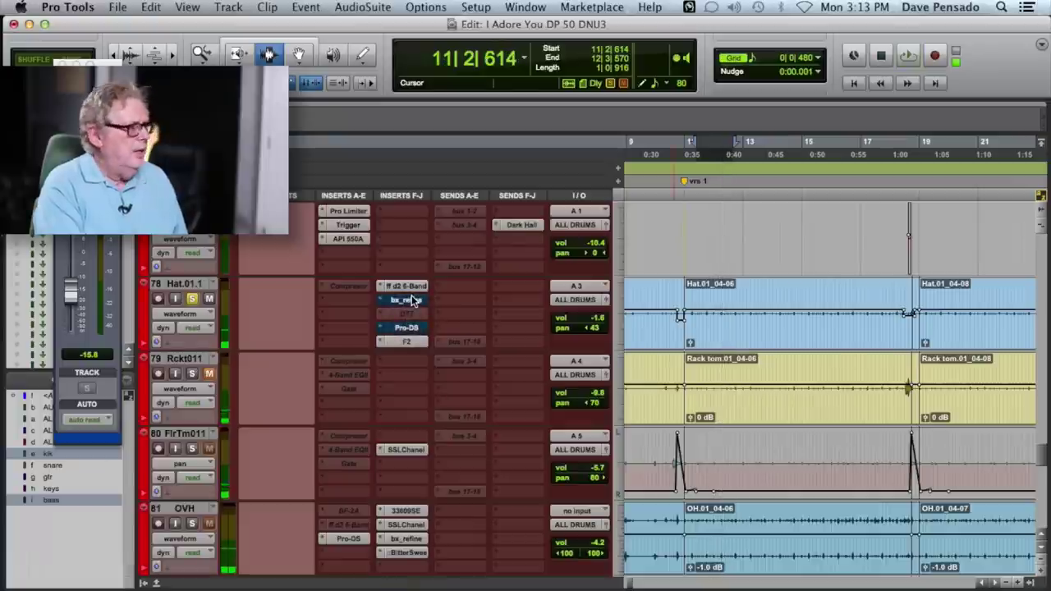
pyautogui.click(414, 302)
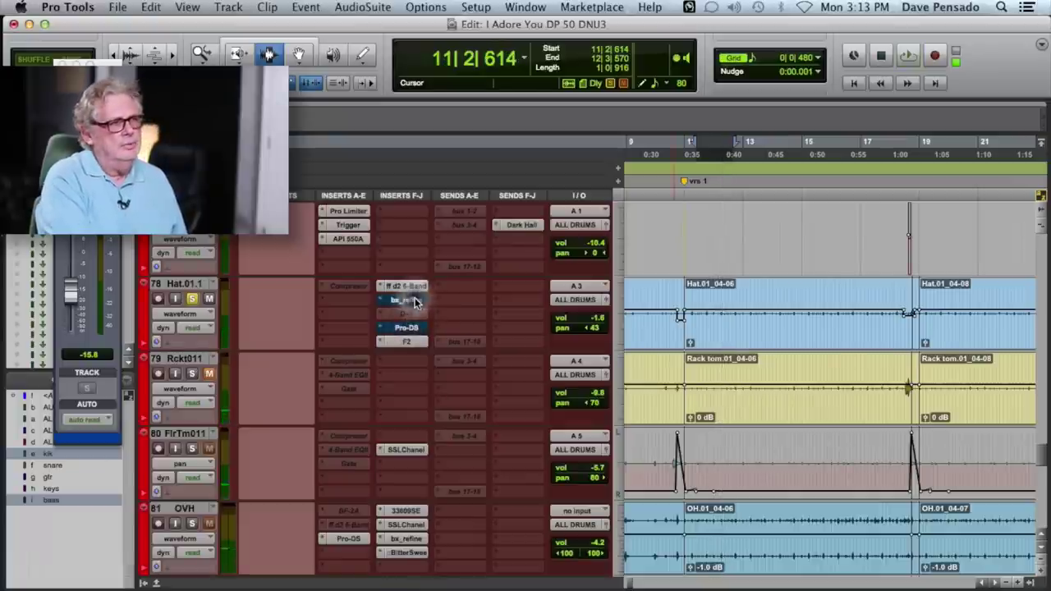
# - Open bx_refinement on the hi-hat, centre its window, drop Saturation from 43% to 0%, and resume playback
pyautogui.click(415, 303)
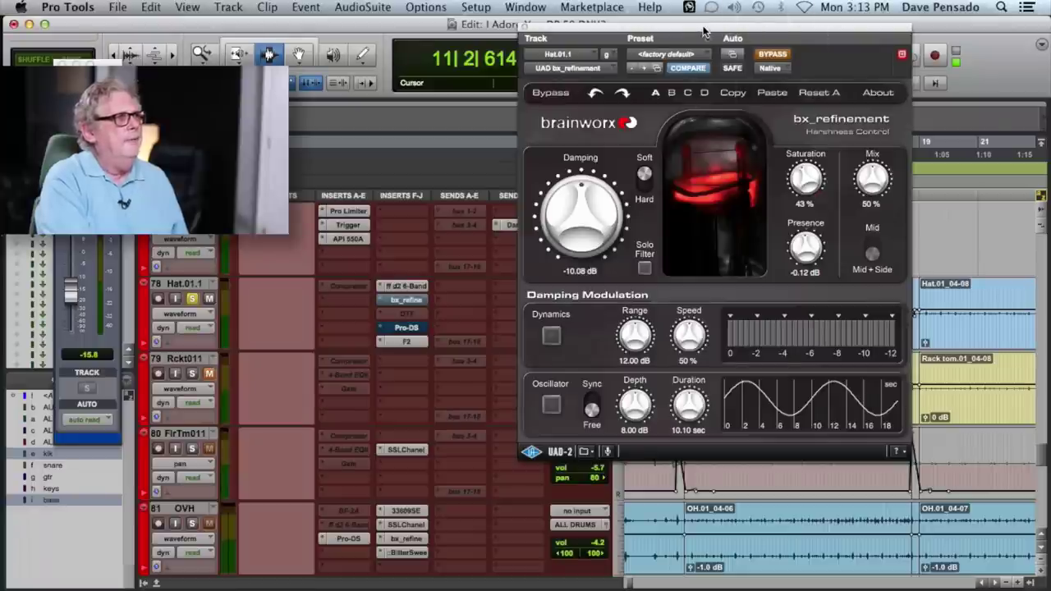
pyautogui.moveTo(704, 31); pyautogui.dragTo(599, 109)
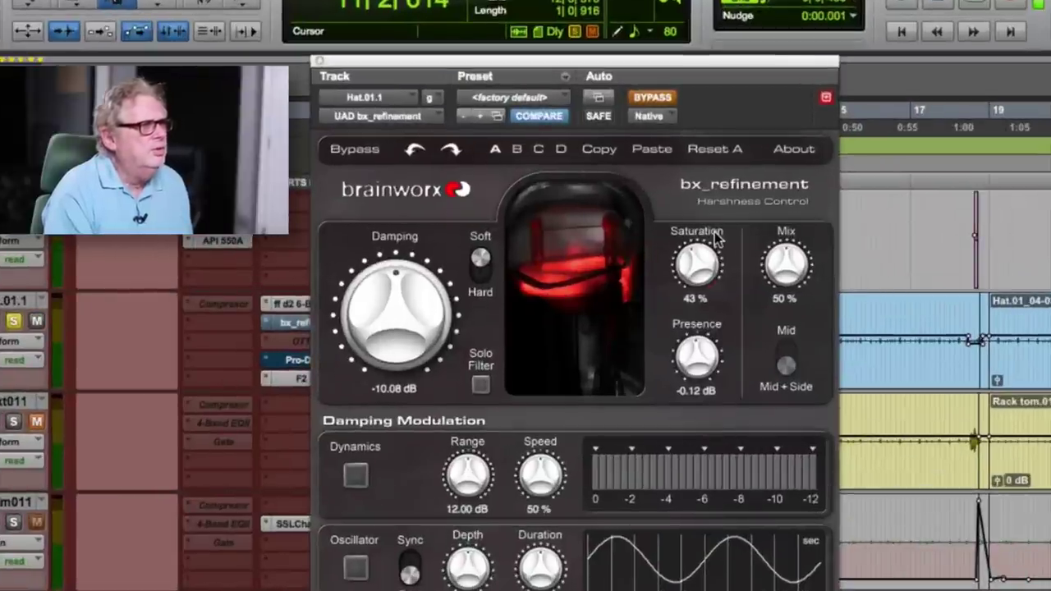
pyautogui.keyDown('alt'); pyautogui.click(714, 237); pyautogui.keyUp('alt')
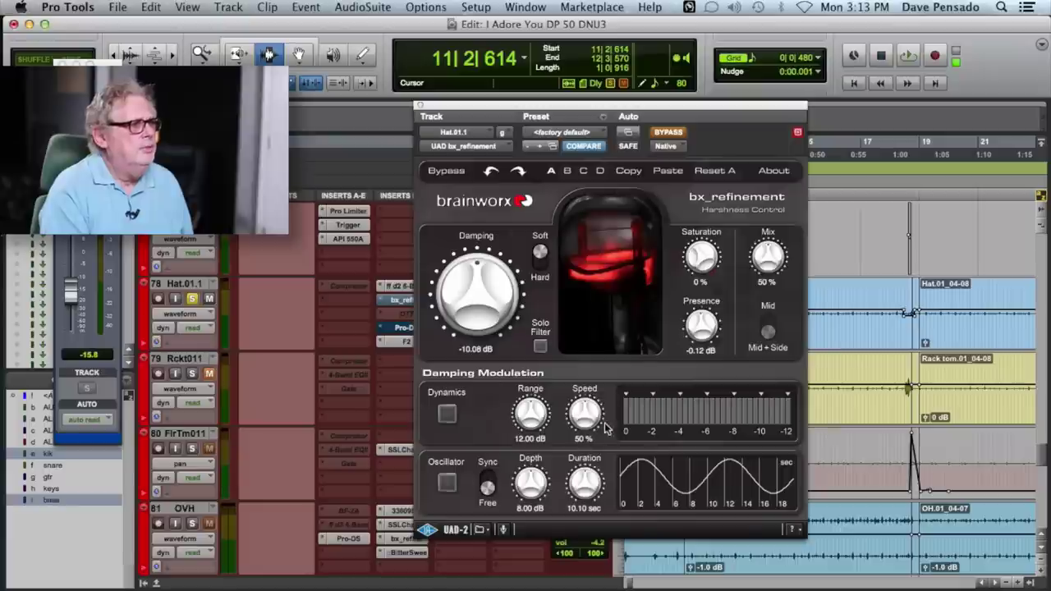
pyautogui.press('space')
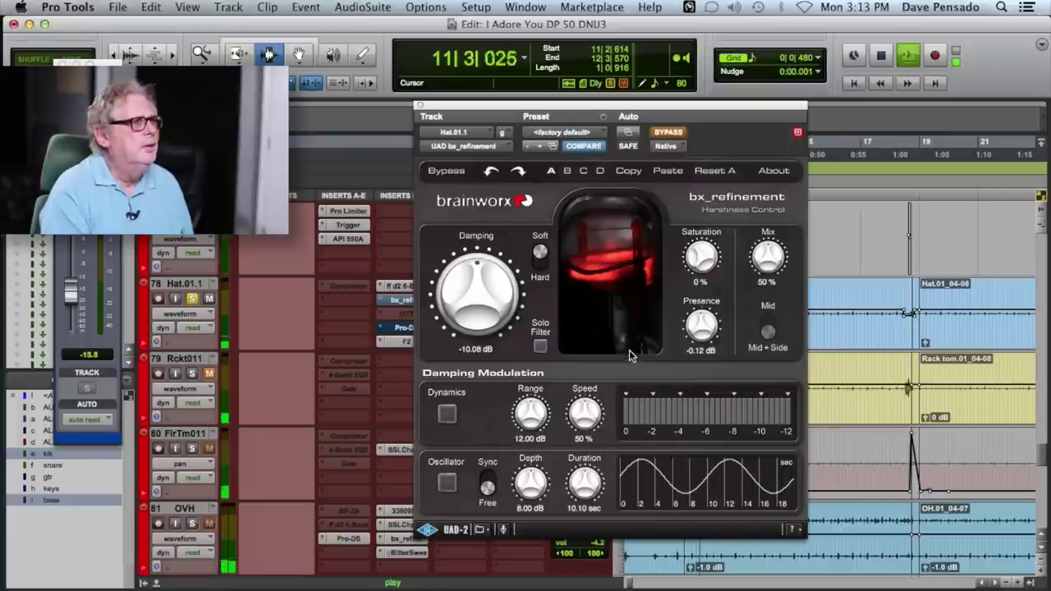
# - Un-bypass bx_refinement, sweep Presence back near 0 dB, and push Mix to 100% and Saturation to full
pyautogui.click(668, 133)
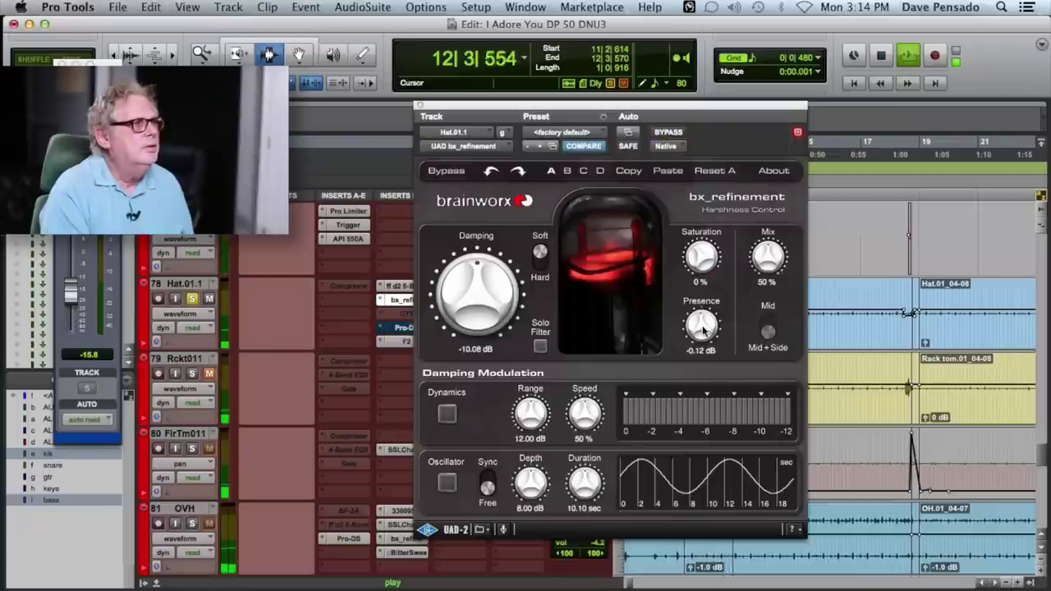
pyautogui.moveTo(703, 329); pyautogui.dragTo(714, 279)
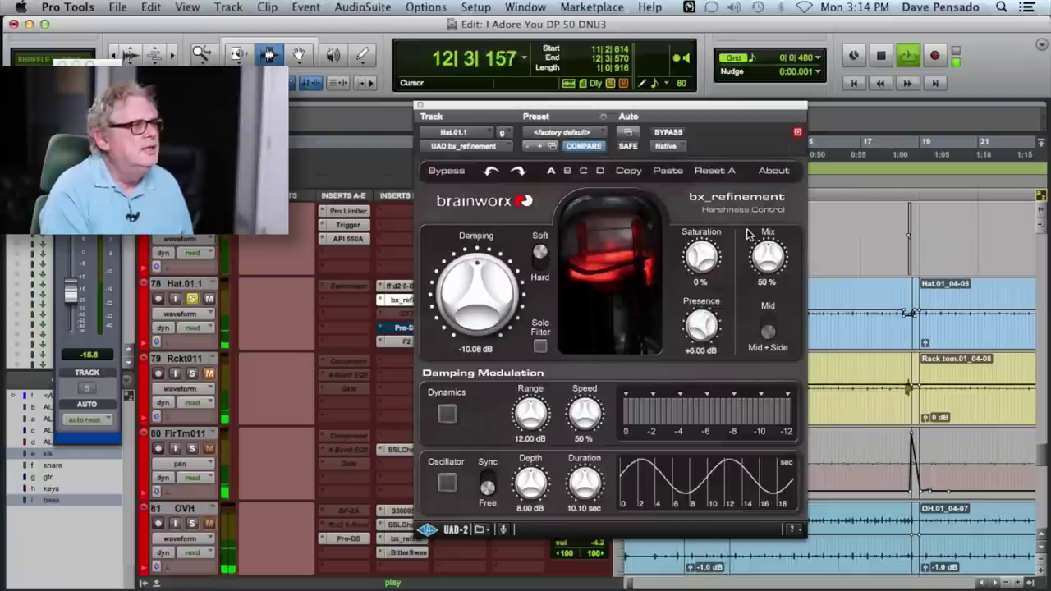
pyautogui.moveTo(702, 327); pyautogui.dragTo(714, 460)
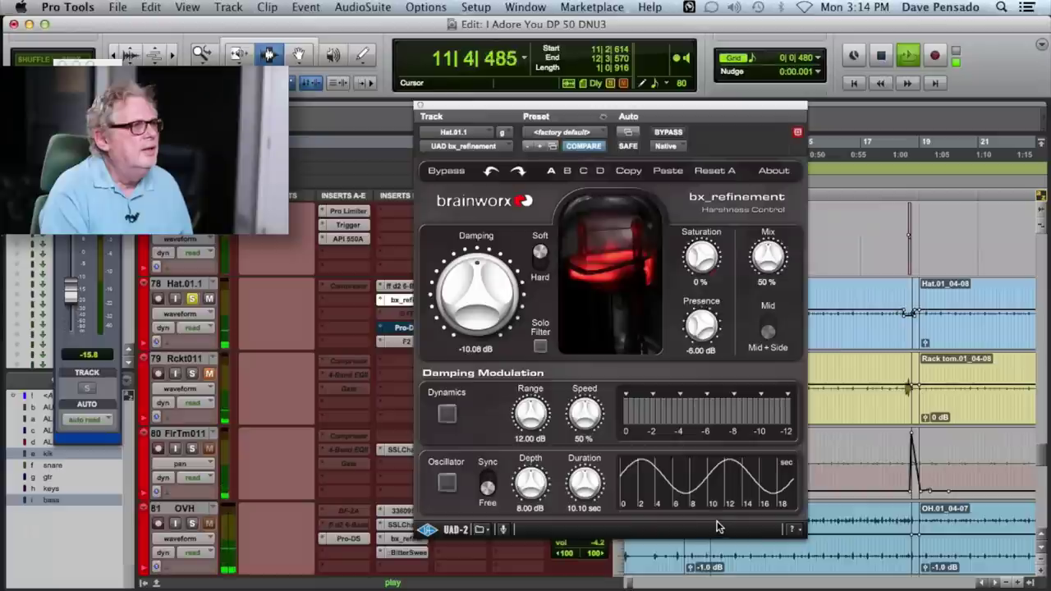
pyautogui.moveTo(703, 327)
pyautogui.mouseDown()
pyautogui.moveTo(718, 323)
pyautogui.moveTo(721, 334)
pyautogui.mouseUp()
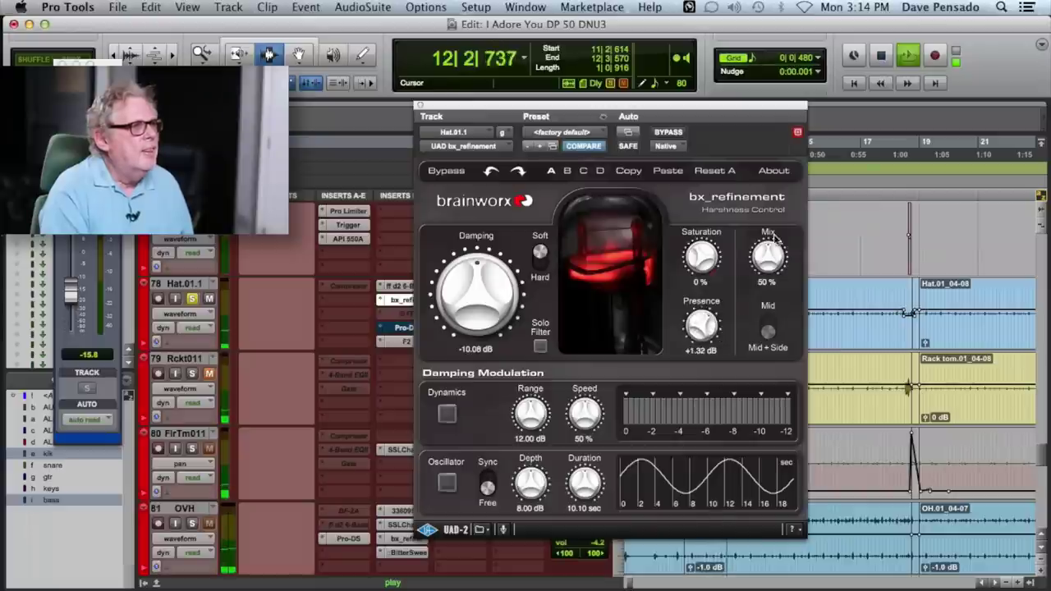
pyautogui.moveTo(767, 250); pyautogui.dragTo(800, 109)
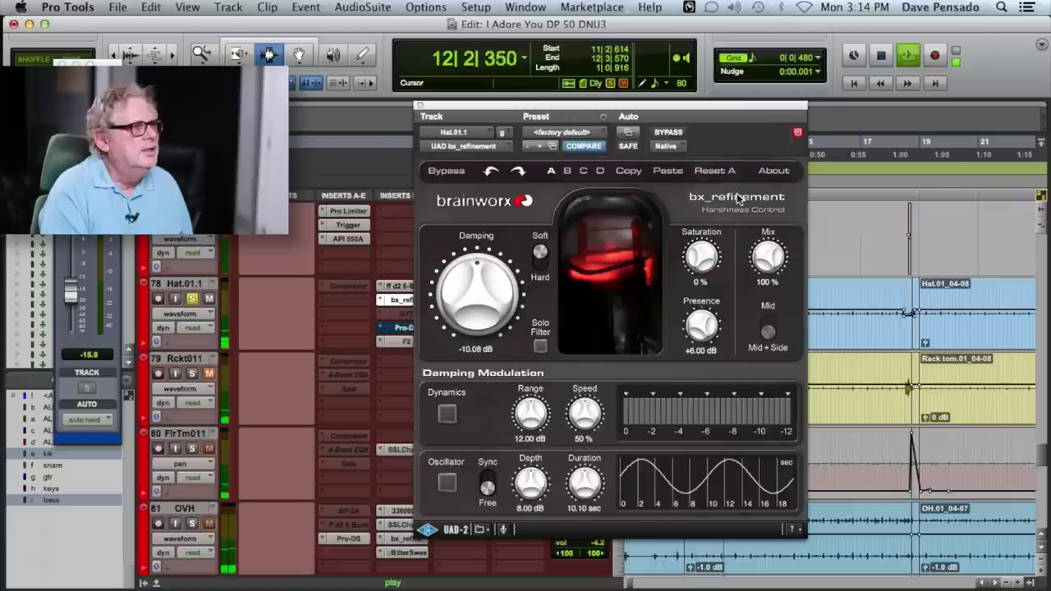
pyautogui.moveTo(703, 259); pyautogui.dragTo(728, 147)
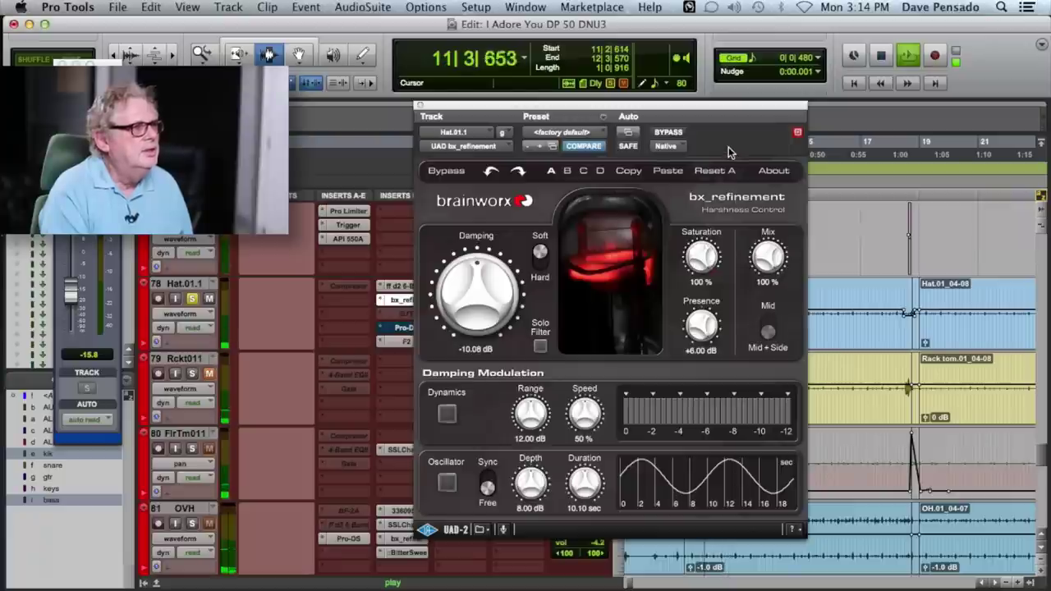
# - A/B the bypass, then settle Mix at 49%, Saturation at 18% and Damping at -10.80 dB
pyautogui.click(665, 132)
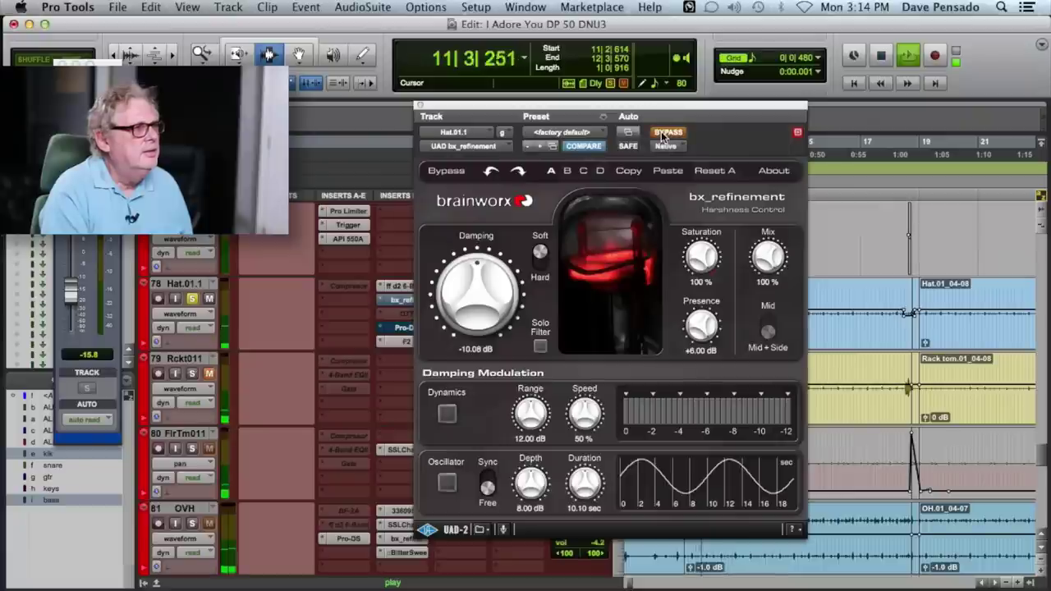
pyautogui.click(661, 132)
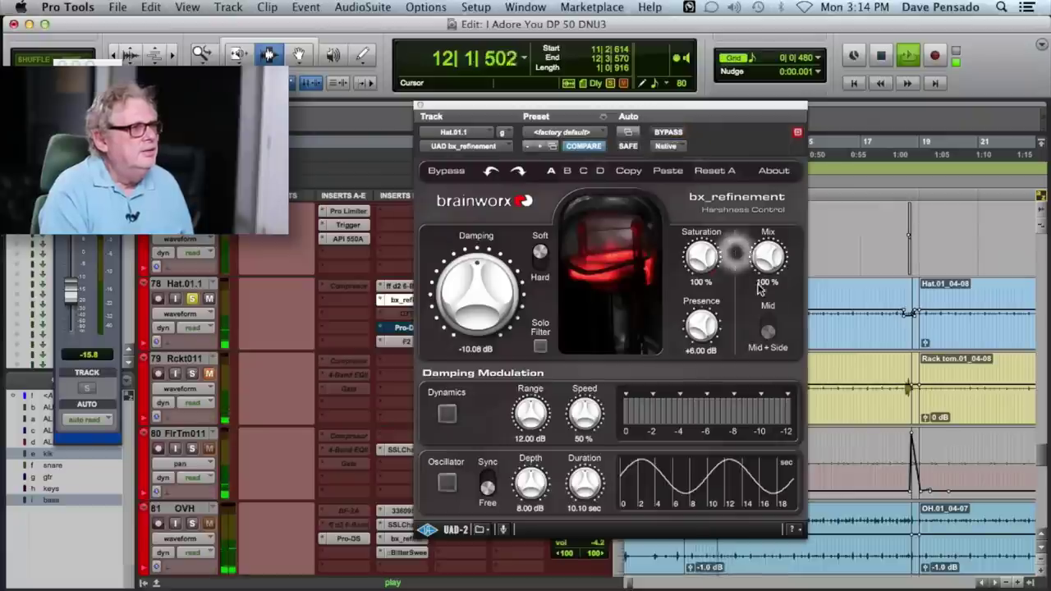
pyautogui.moveTo(775, 268); pyautogui.dragTo(753, 310)
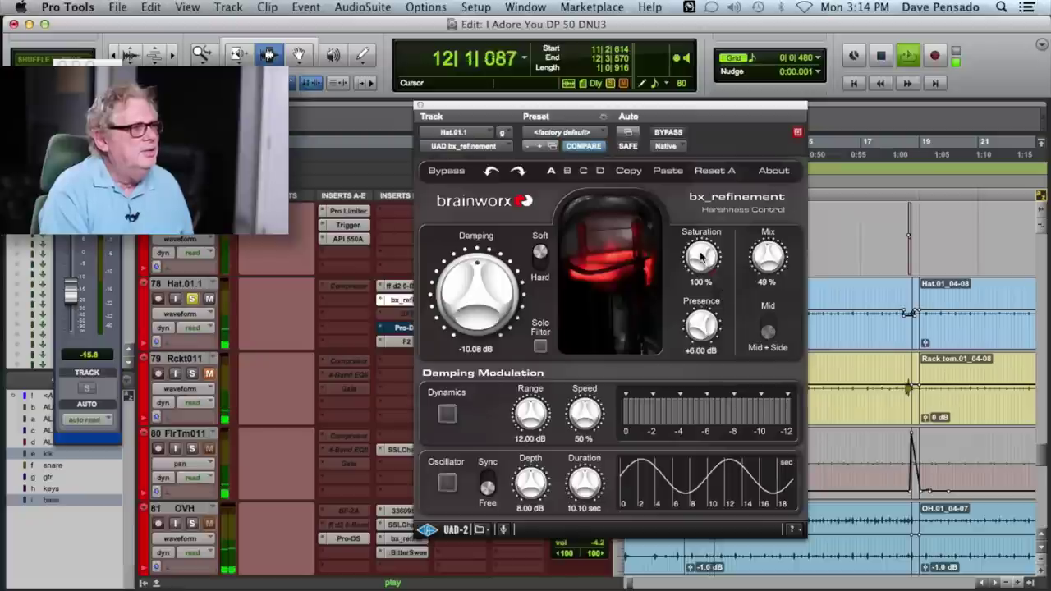
pyautogui.moveTo(703, 261); pyautogui.dragTo(687, 375)
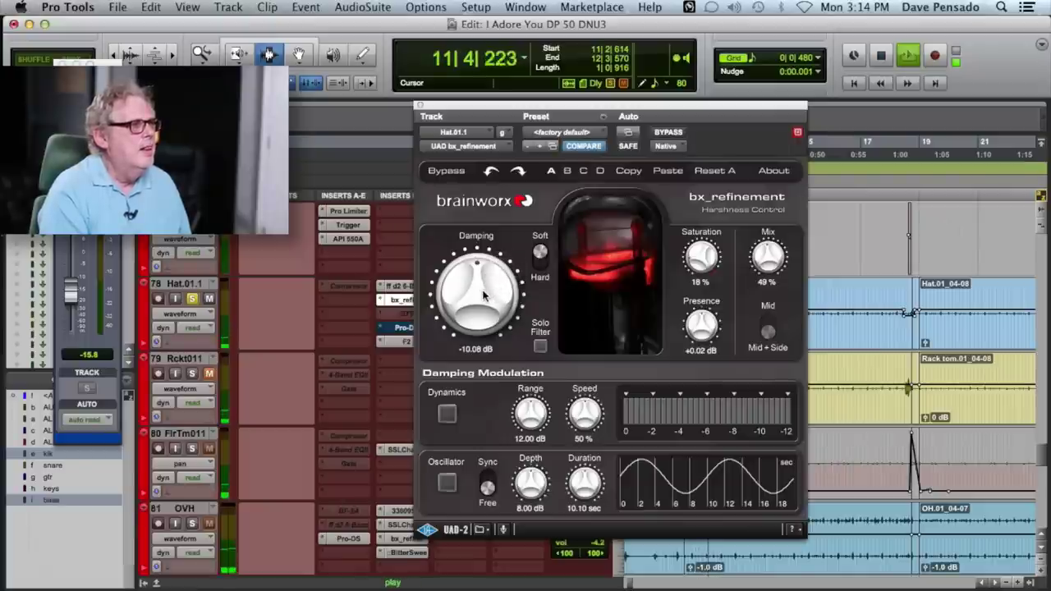
pyautogui.moveTo(484, 296); pyautogui.dragTo(482, 338)
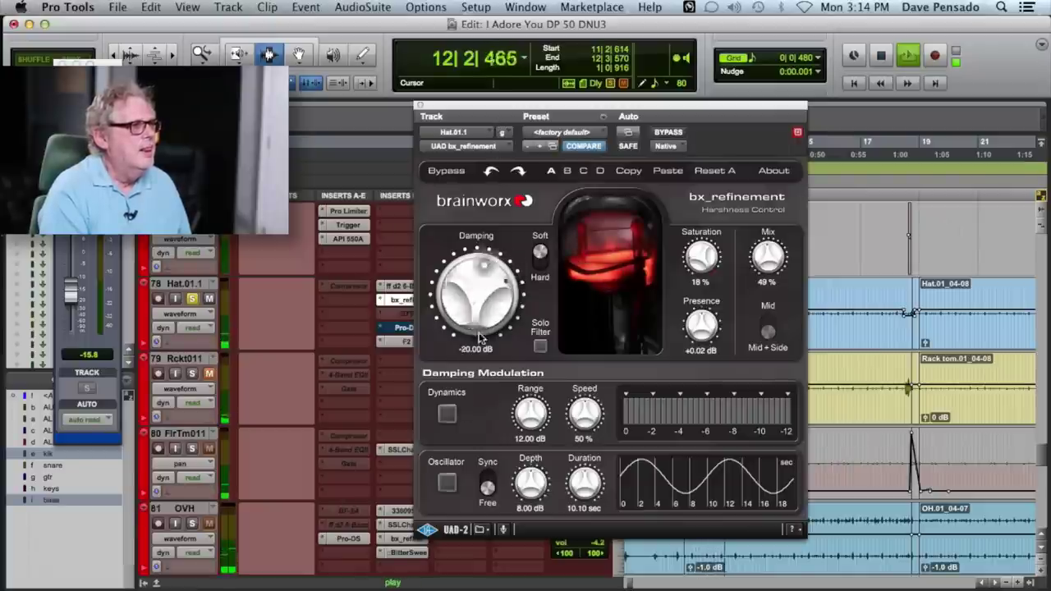
pyautogui.moveTo(482, 338); pyautogui.dragTo(465, 238)
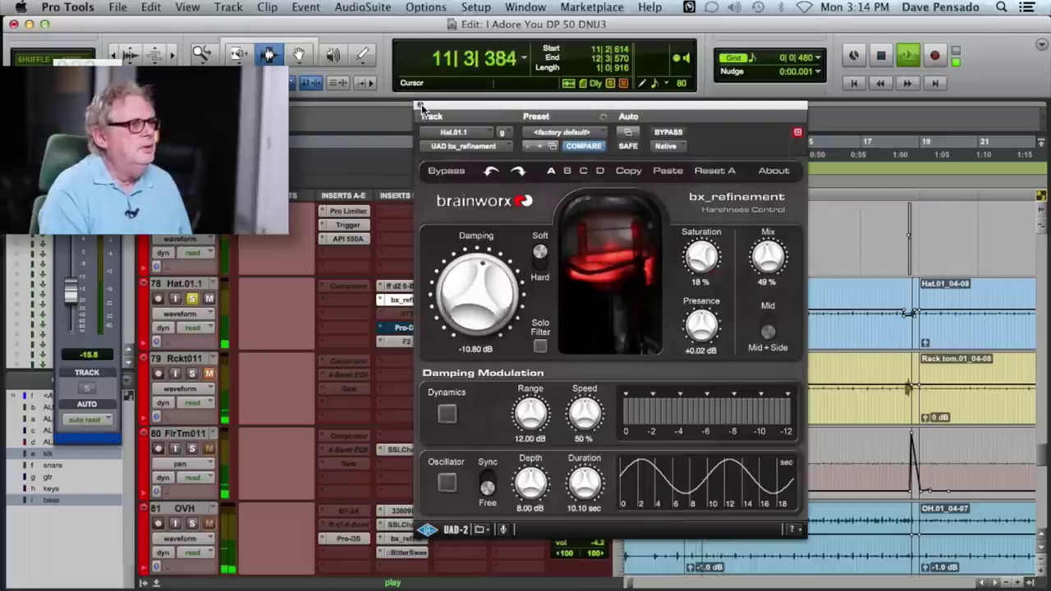
# - Close bx_refinement and take the hi-hat's Pro-DS de-esser out of bypass
pyautogui.click(421, 105)
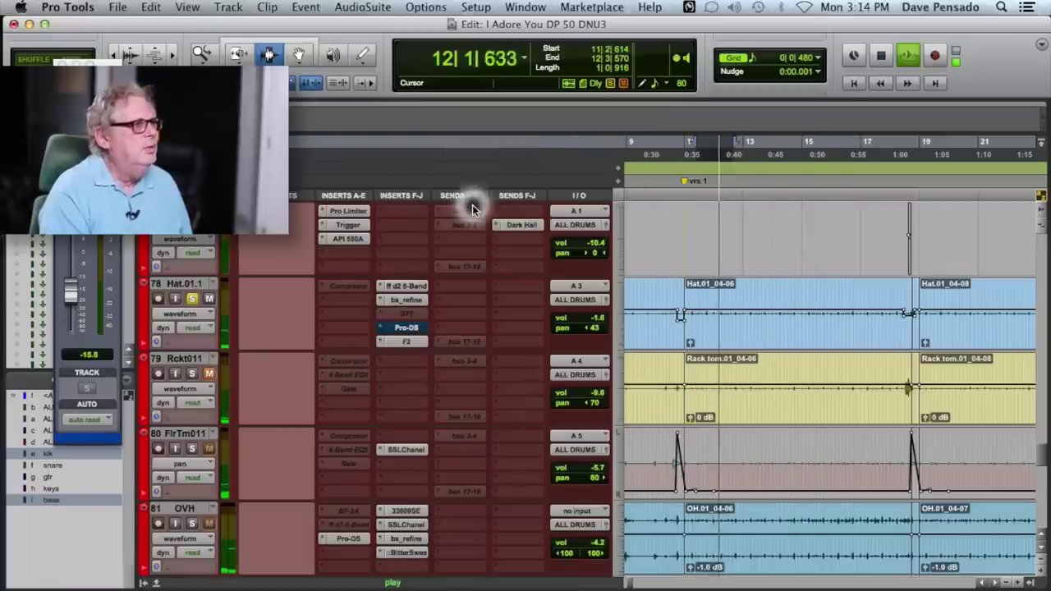
pyautogui.click(407, 329)
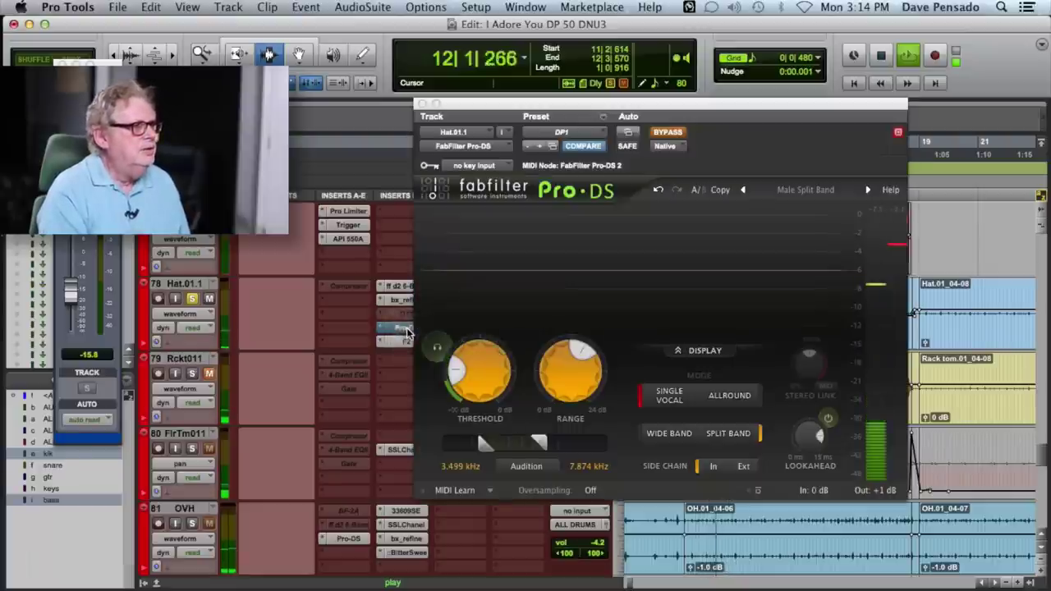
pyautogui.click(670, 134)
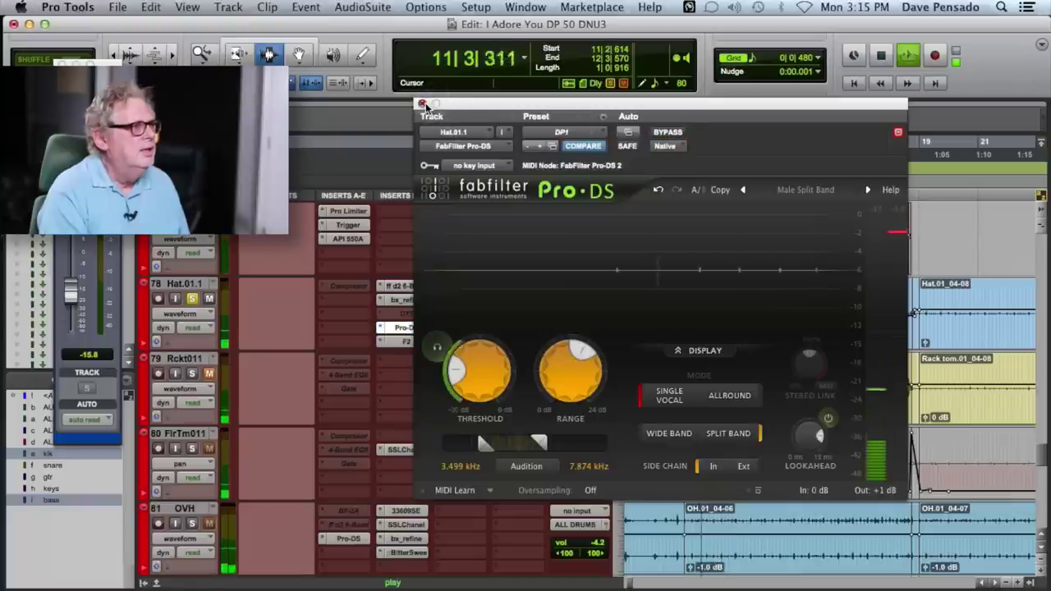
pyautogui.click(423, 105)
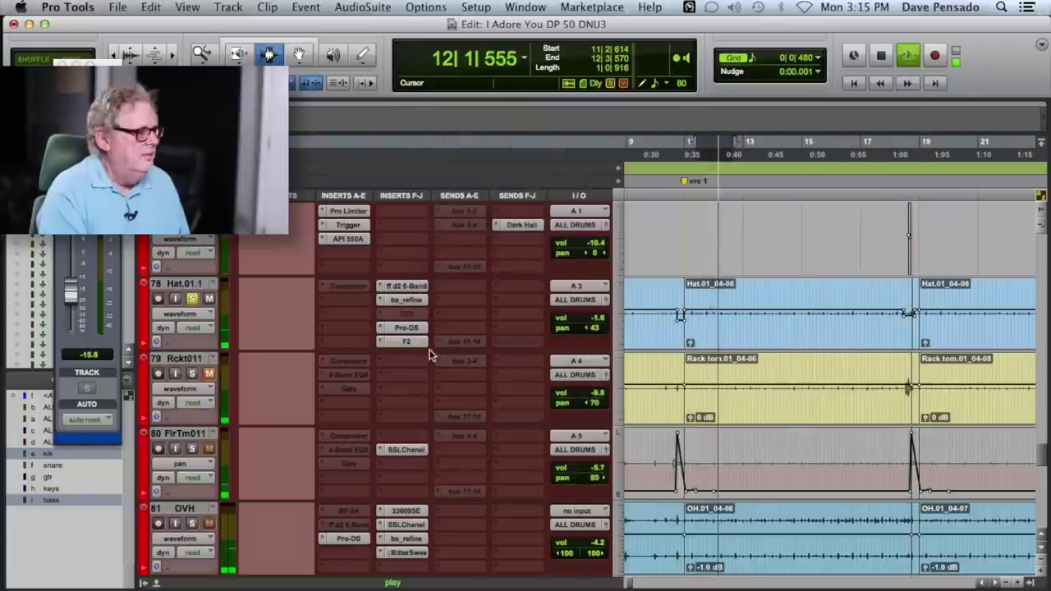
# - Compare the d2 and bx_refinement inserts during playback, unsolo the hat, and re-enable every insert including F2
pyautogui.press('space')
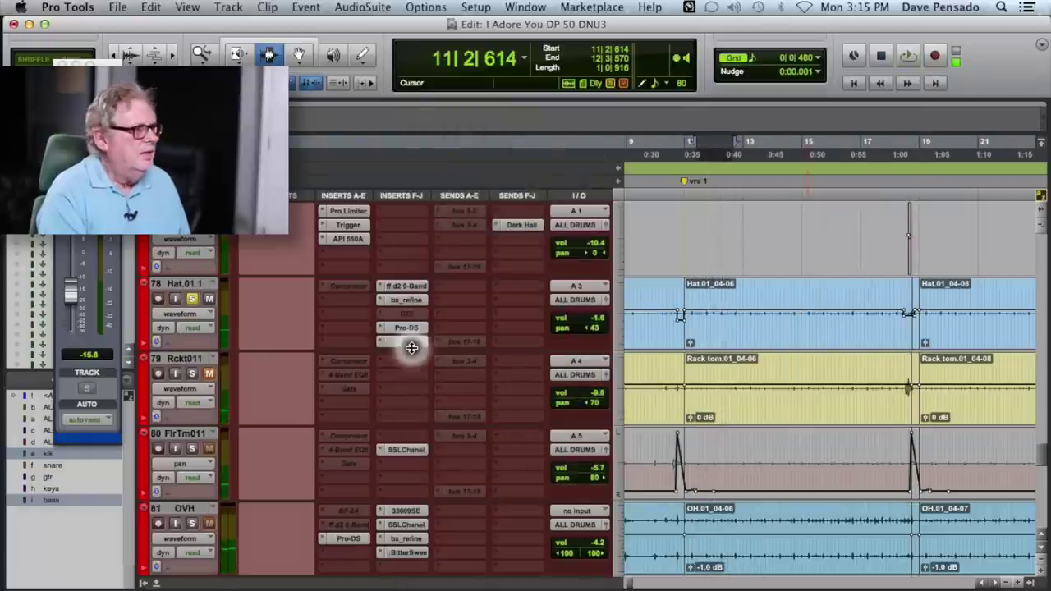
pyautogui.press('space')
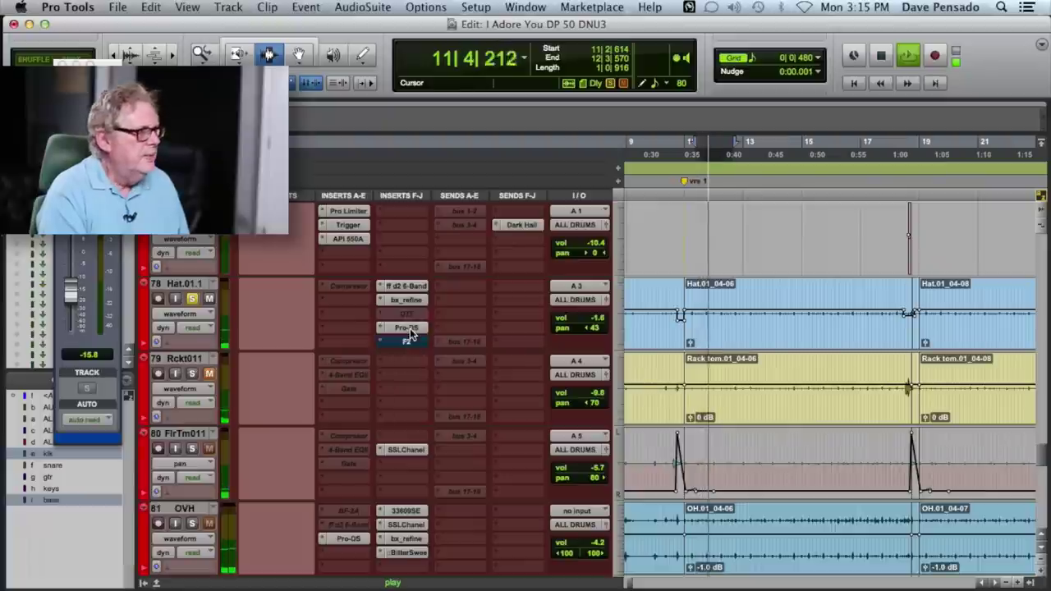
pyautogui.keyDown('super'); pyautogui.click(406, 300); pyautogui.keyUp('super')
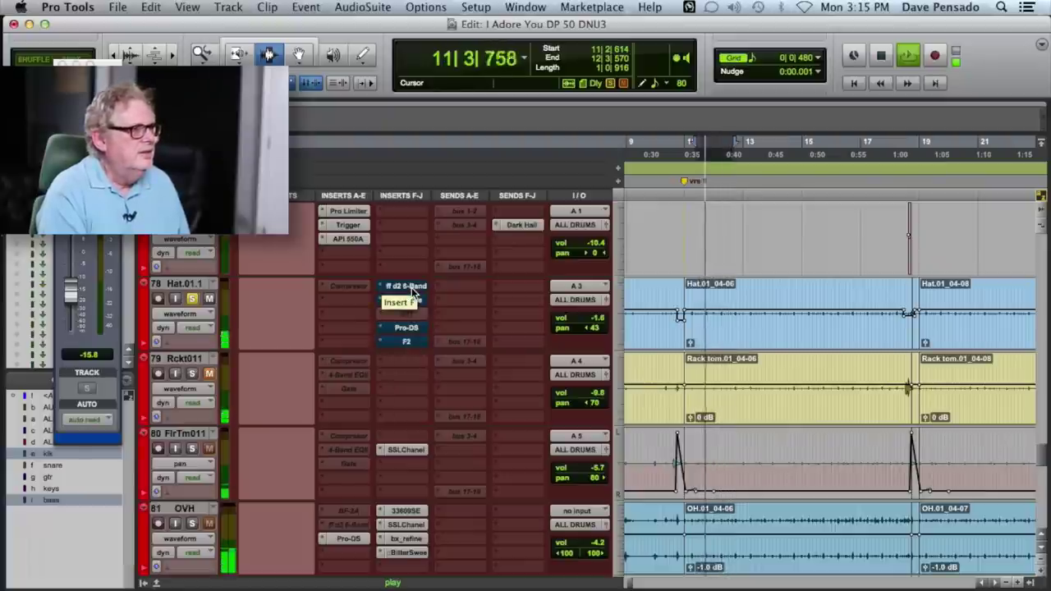
pyautogui.click(192, 299)
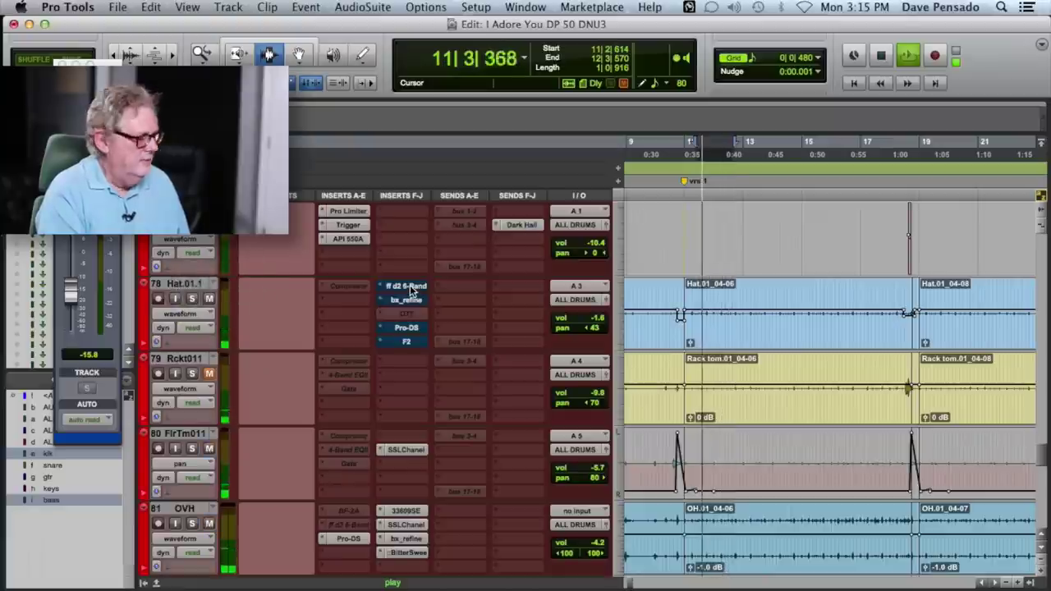
pyautogui.keyDown('ctrl'); pyautogui.keyDown('super'); pyautogui.click(409, 286); pyautogui.keyUp('super'); pyautogui.keyUp('ctrl')
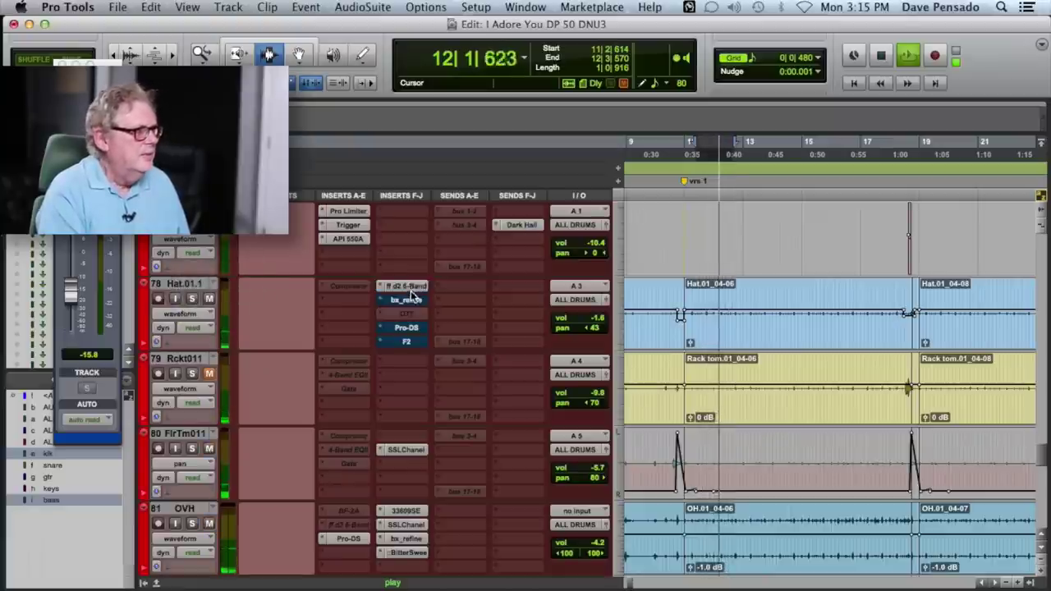
pyautogui.keyDown('ctrl'); pyautogui.keyDown('super'); pyautogui.click(411, 340); pyautogui.keyUp('super'); pyautogui.keyUp('ctrl')
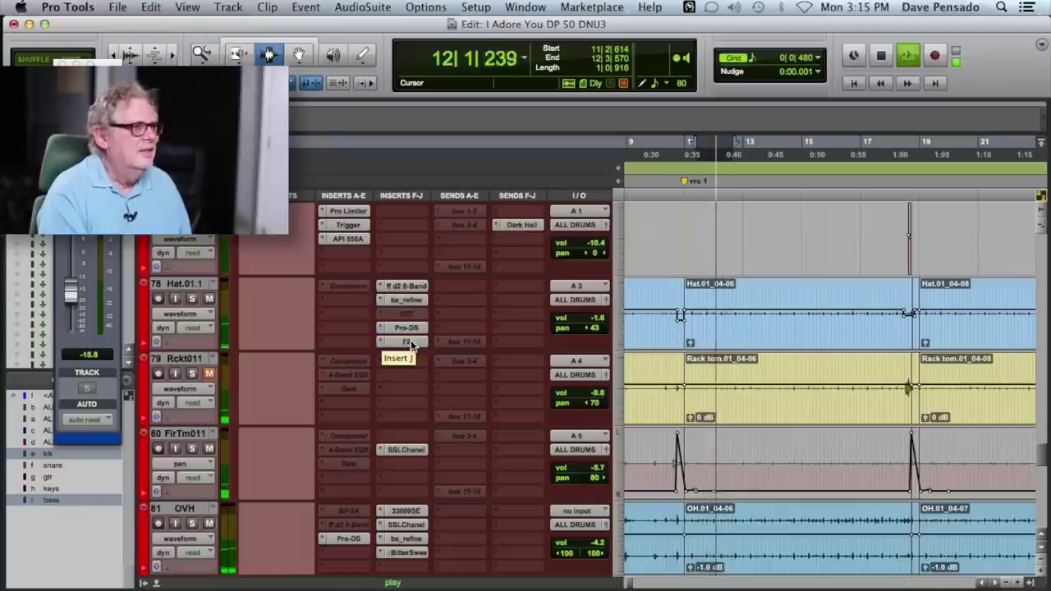
pyautogui.press('space')
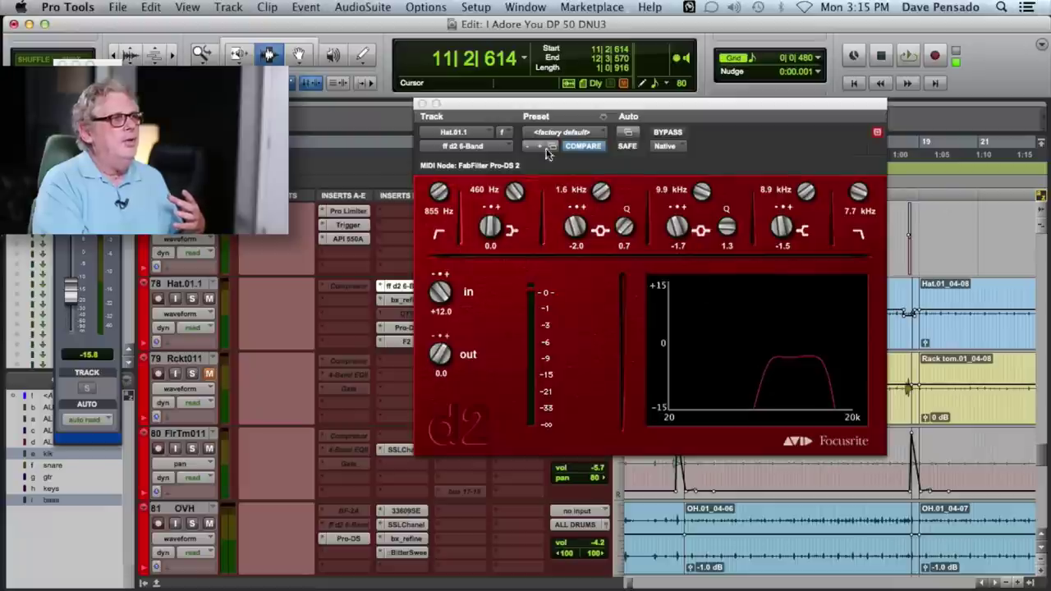
# - Review the bx_refinement and Pro-DS windows in turn, then show FilterBank F2's 1.75 kHz high-pass and 7.67 kHz low-pass
pyautogui.click(422, 105)
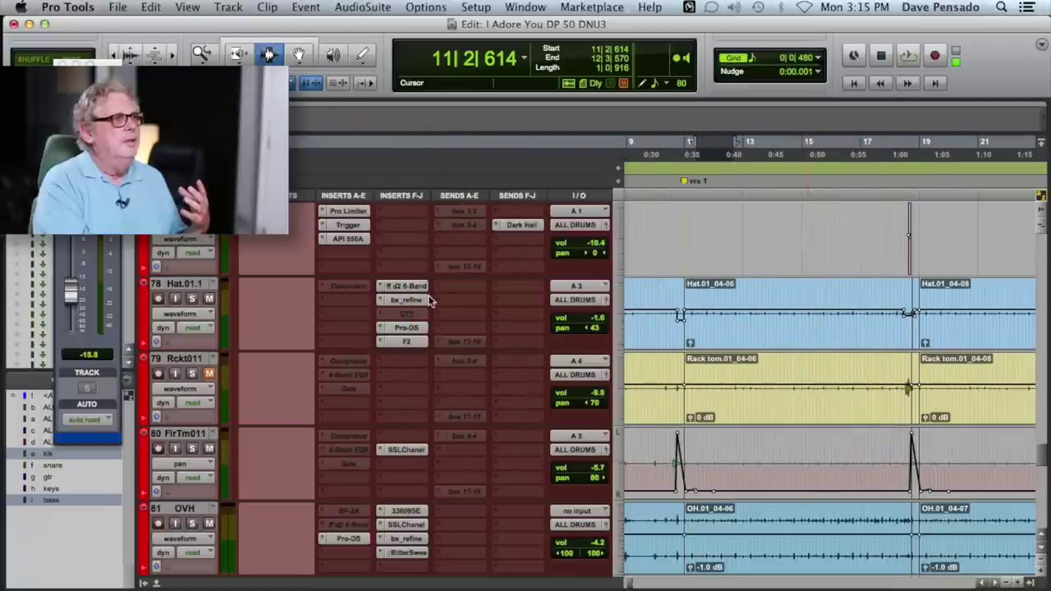
pyautogui.click(411, 299)
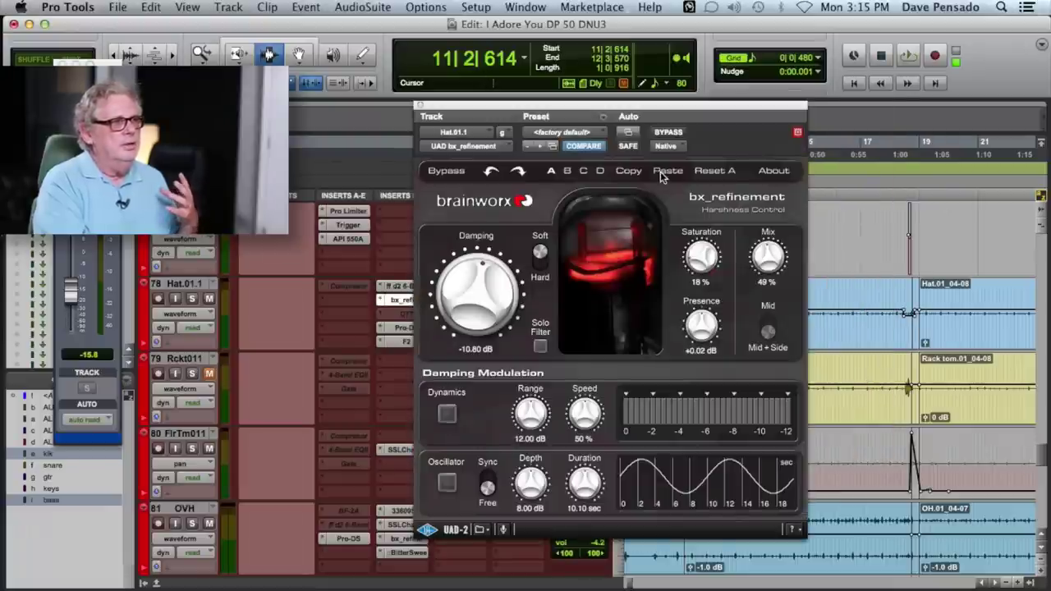
pyautogui.moveTo(716, 104); pyautogui.dragTo(836, 64)
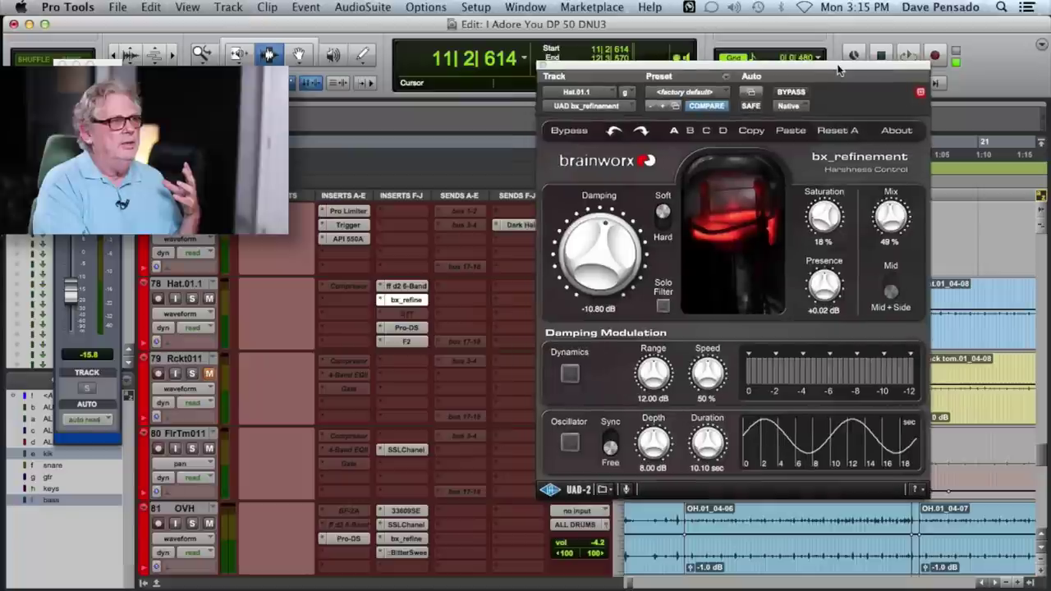
pyautogui.click(539, 66)
pyautogui.click(411, 328)
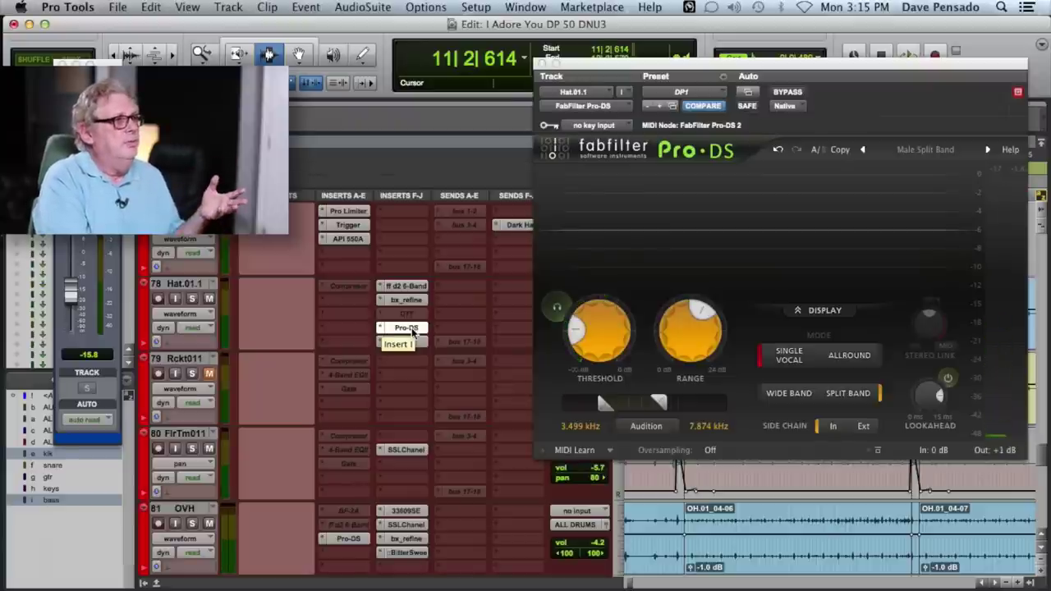
pyautogui.click(412, 328)
pyautogui.click(412, 341)
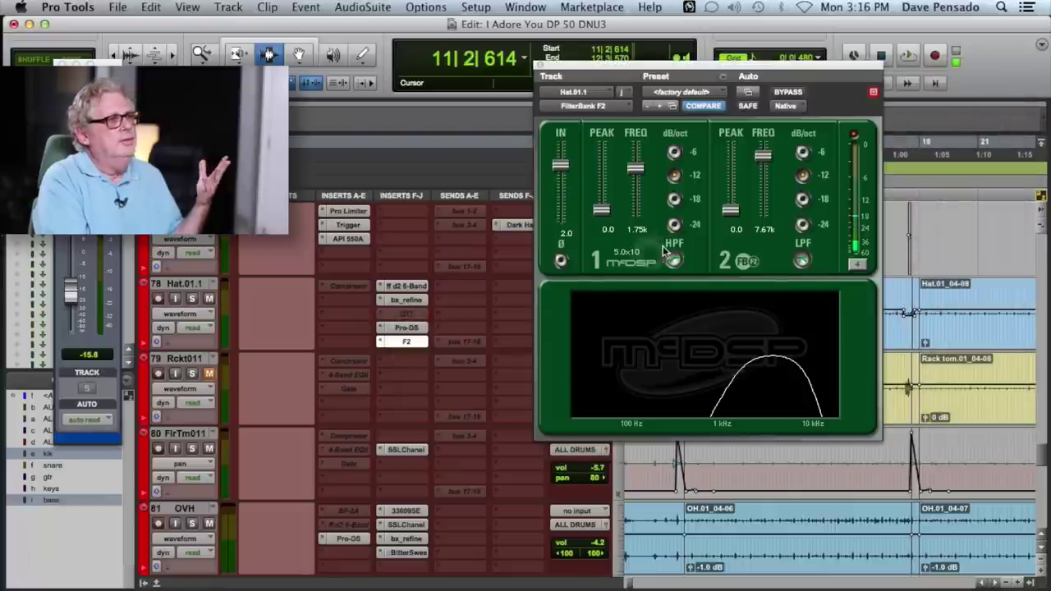